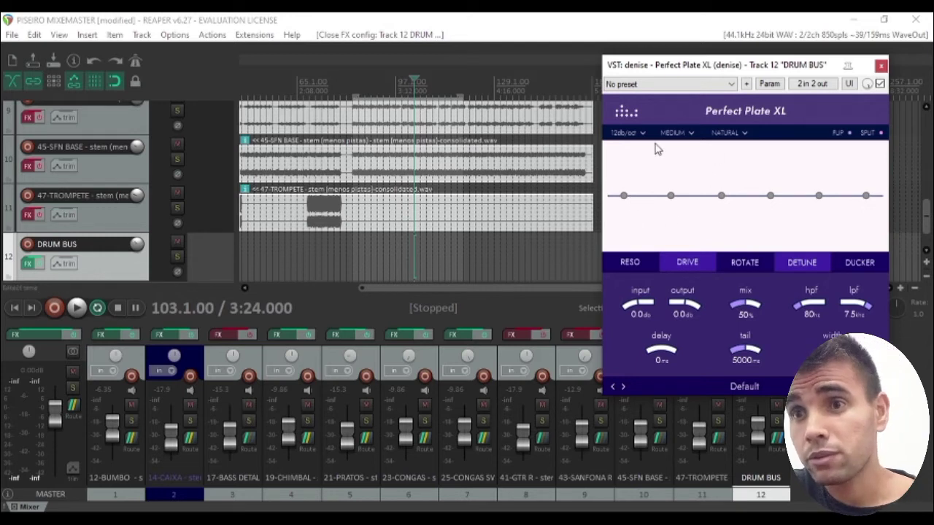
click(626, 133)
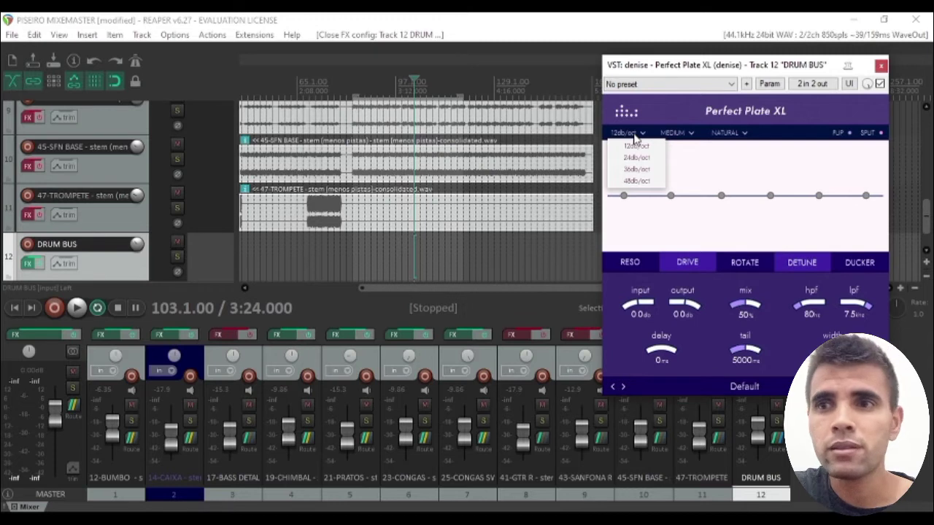
click(687, 132)
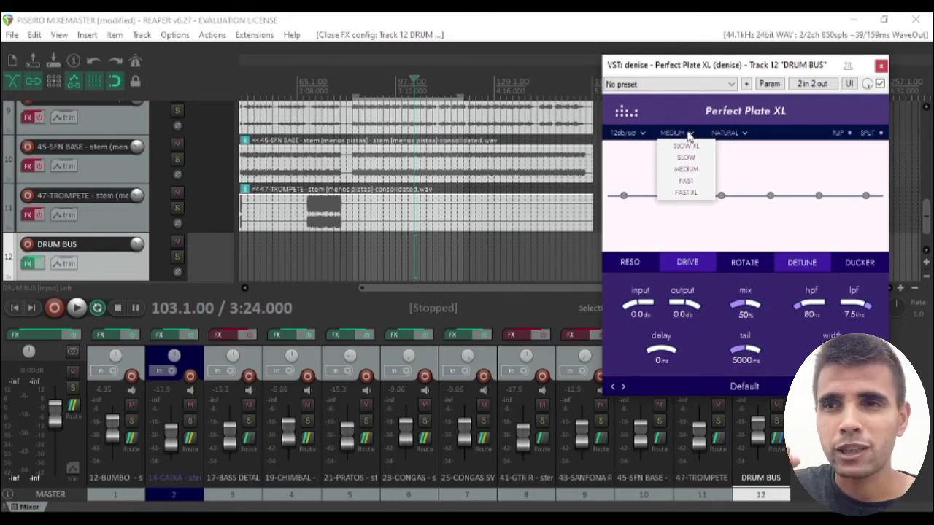
click(742, 136)
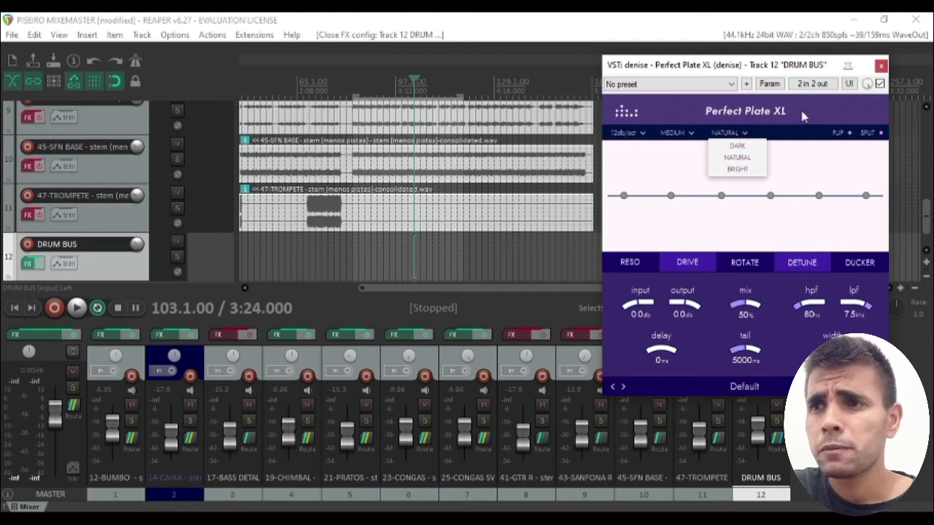
click(833, 109)
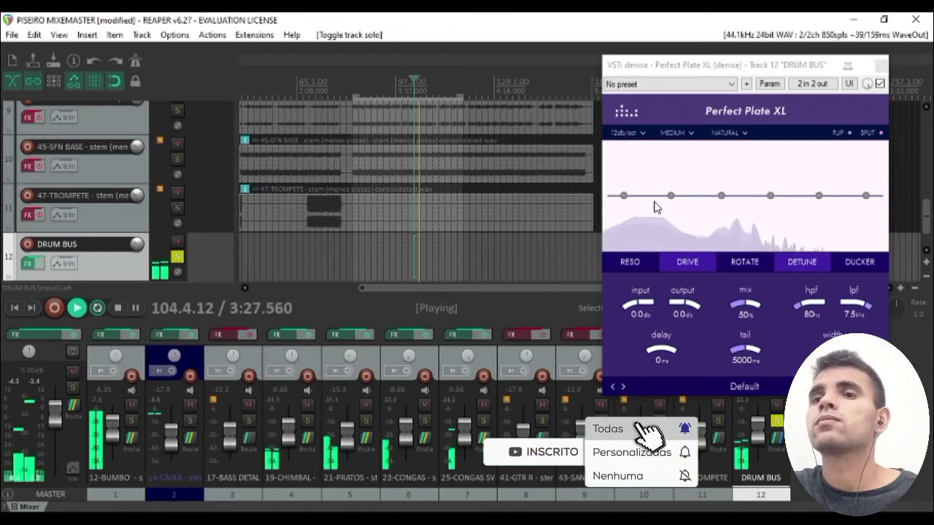
Step: Cut the reverb's lowest EQ band to -24 dB at 36 Hz with quality 3.1, and set the filters to 822 Hz high-pass and 1.9 kHz low-pass
drag(624, 196, 631, 246)
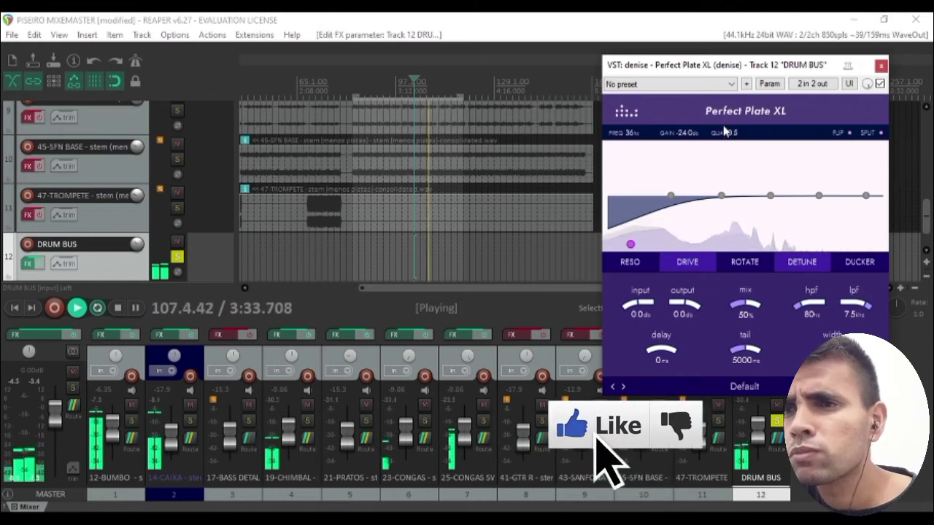
drag(725, 130, 736, 102)
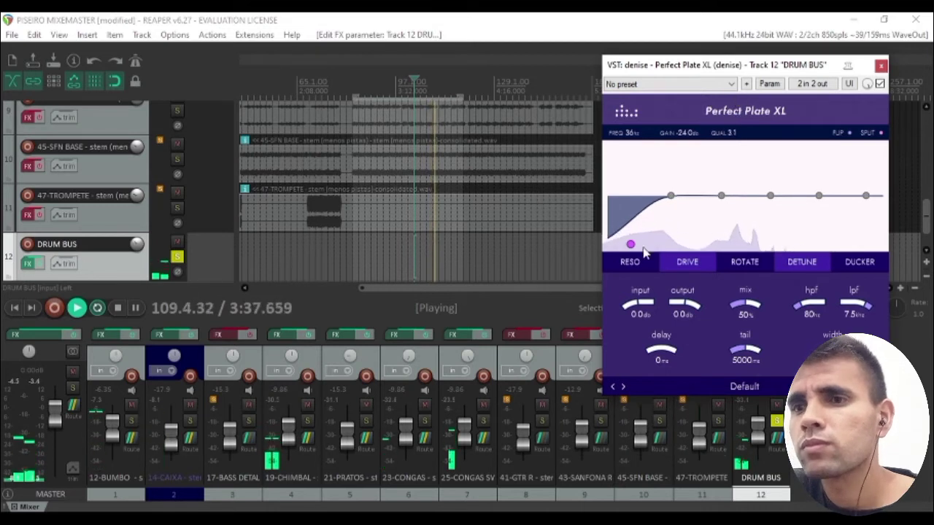
drag(779, 288, 872, 305)
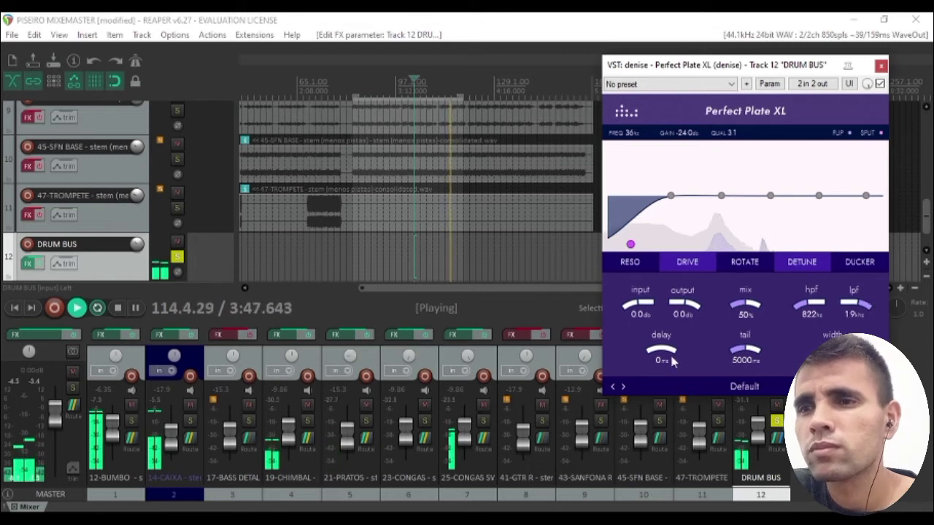
Step: Try the reverb delay at 1000 ms and 22 ms, resetting it to 0 ms after each
drag(673, 362, 653, 267)
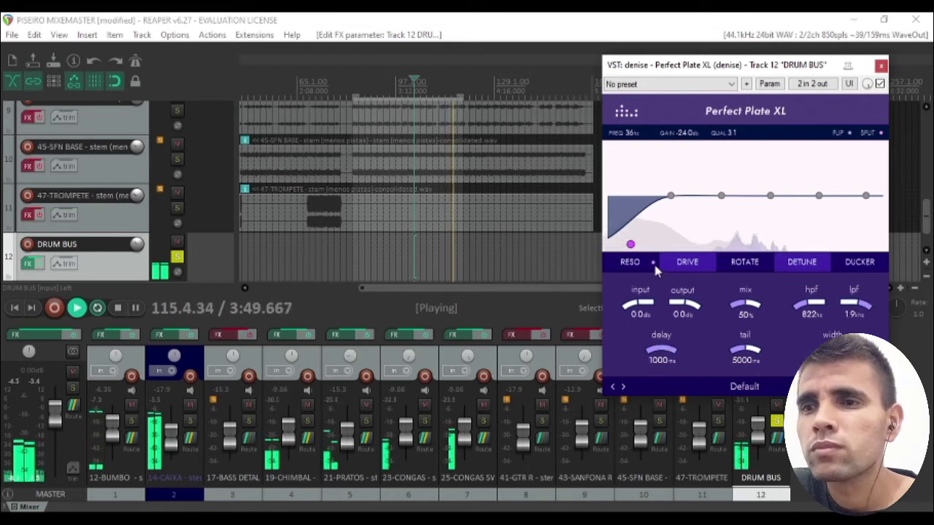
double_click(655, 361)
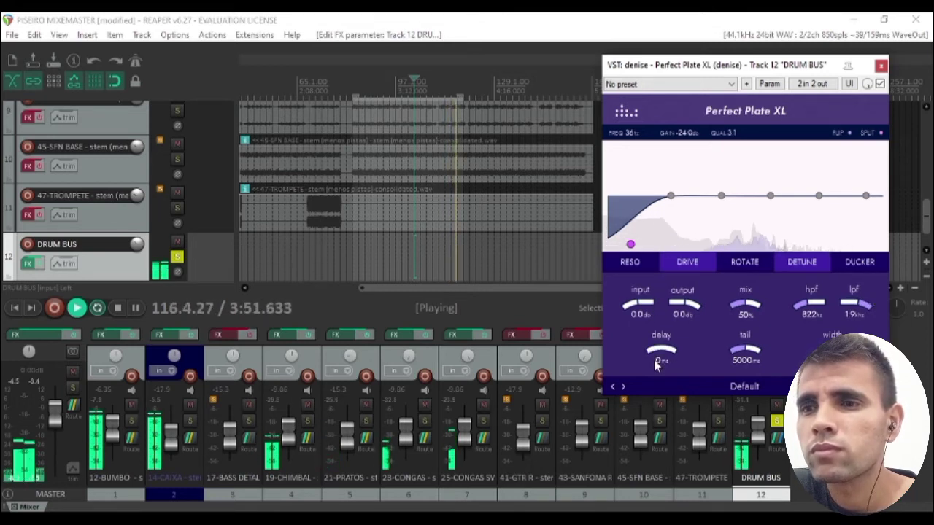
scroll(655, 365, up, 2)
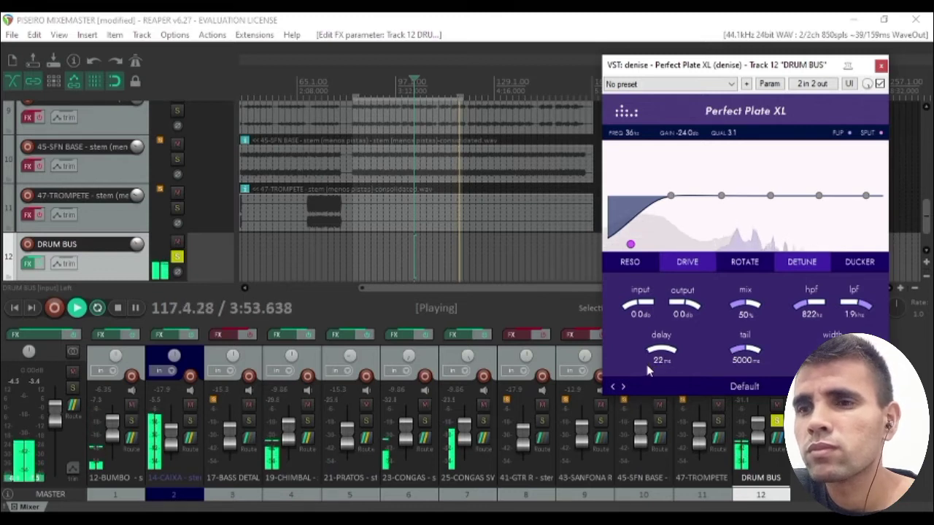
double_click(657, 358)
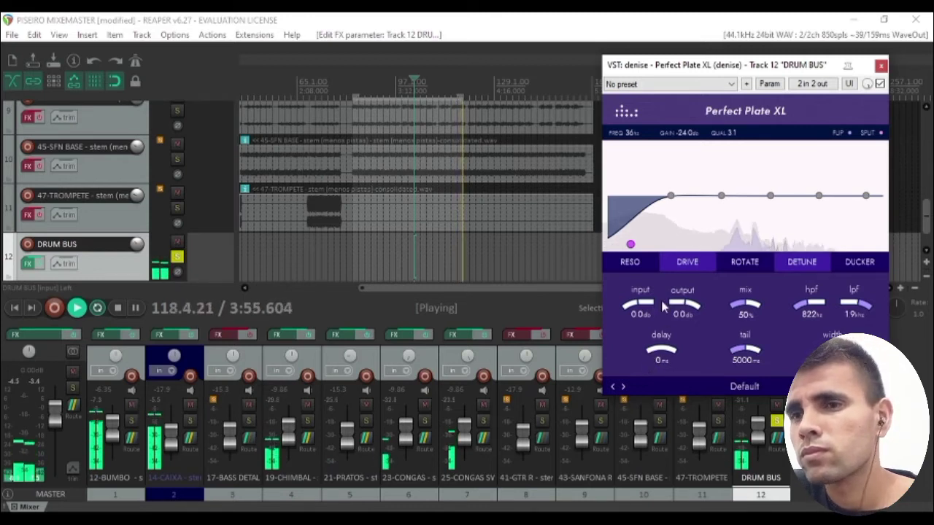
Step: Set the reverb's input gain to 5.4 dB and raise its Drive and Ducker amounts
scroll(629, 306, up, 5)
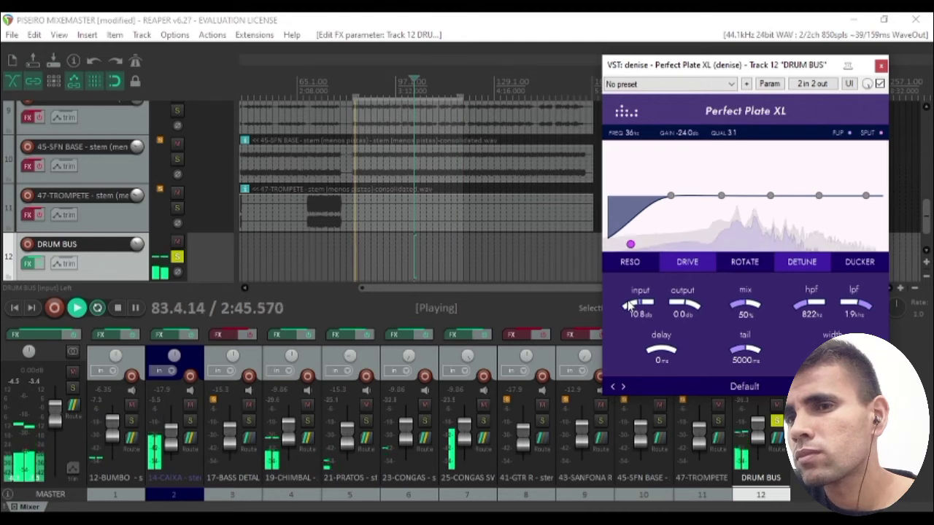
scroll(629, 306, down, 3)
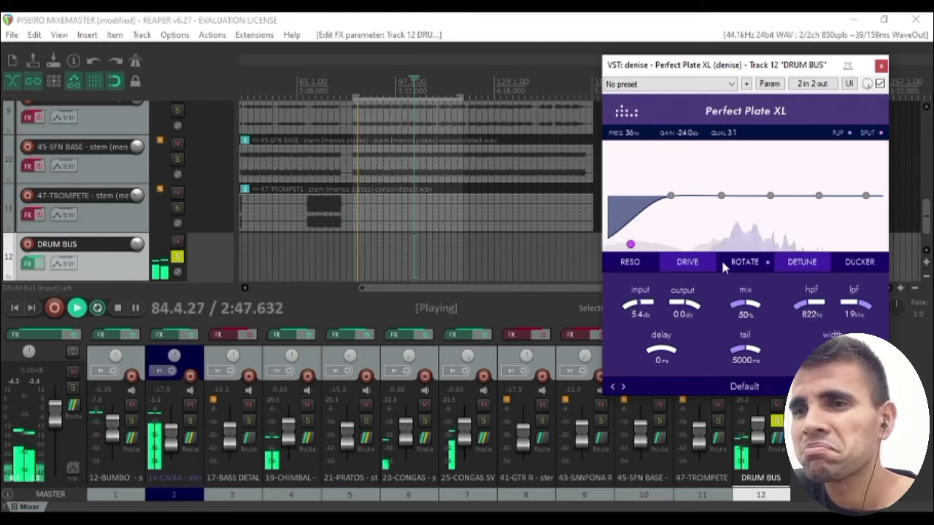
drag(688, 262, 689, 231)
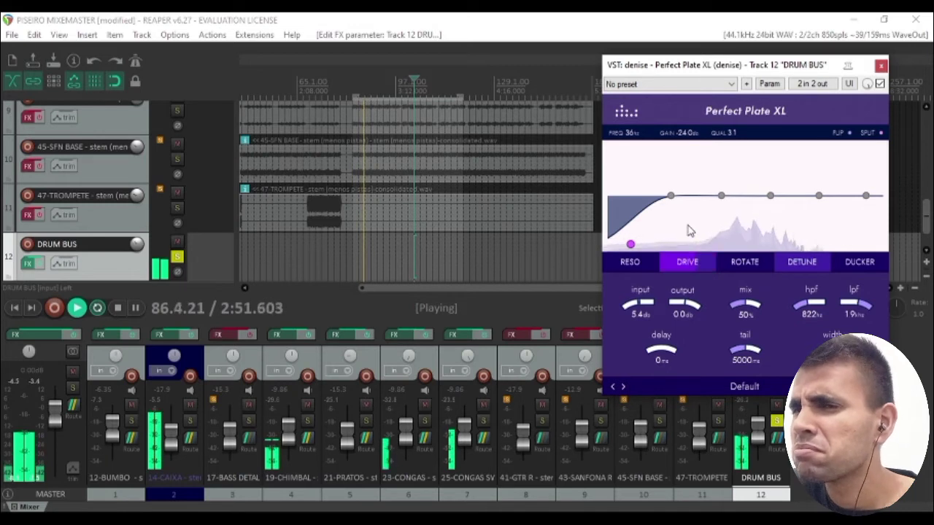
drag(858, 262, 855, 206)
Step: Boost the 1.2 kHz band of the reverb EQ by 2.9 dB with quality 1.4, and set the mix to 100%
click(770, 197)
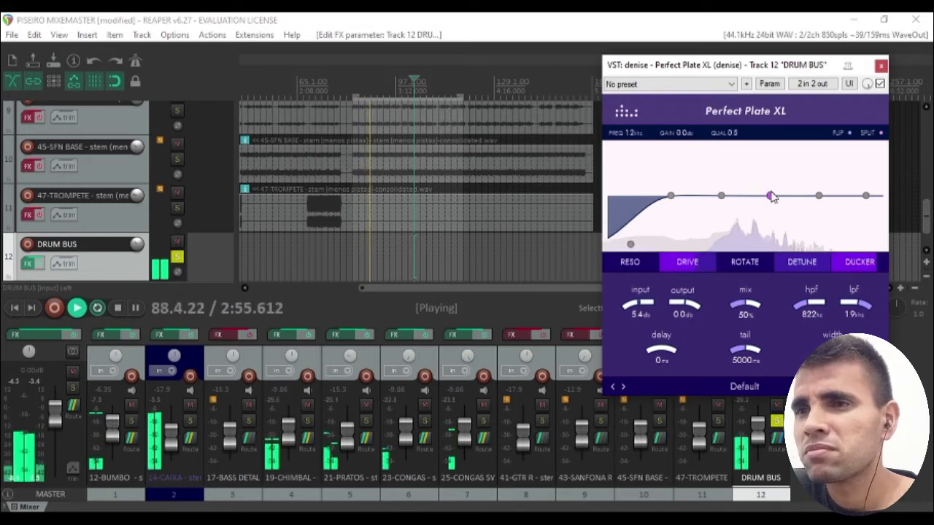
drag(772, 197, 772, 192)
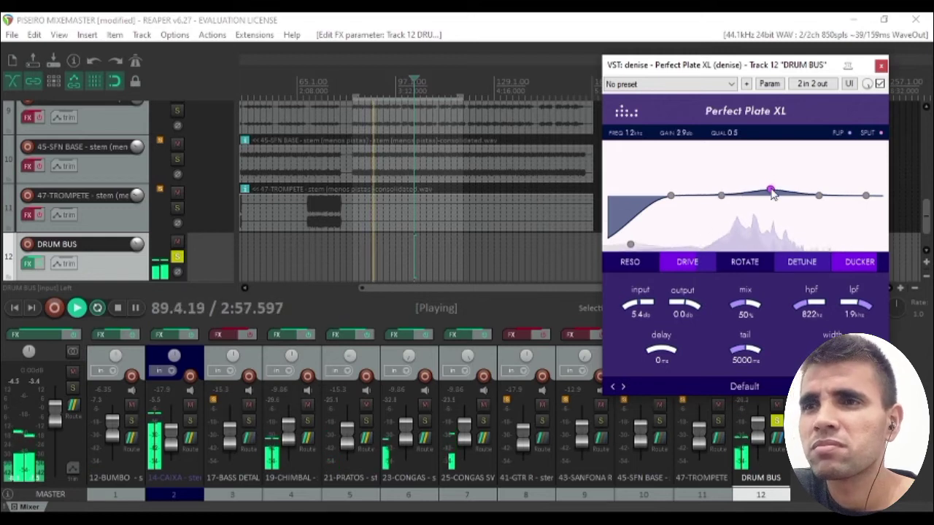
scroll(771, 191, up, 4)
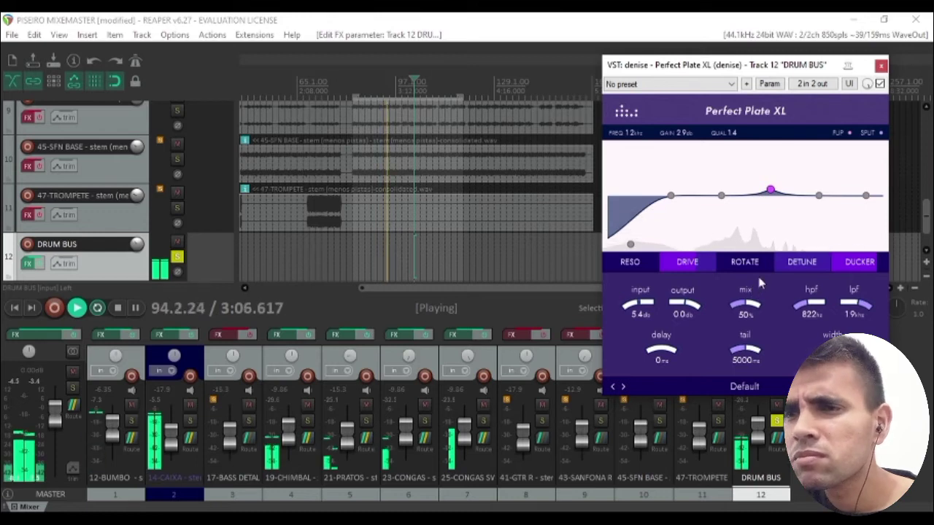
mouse_move(736, 267)
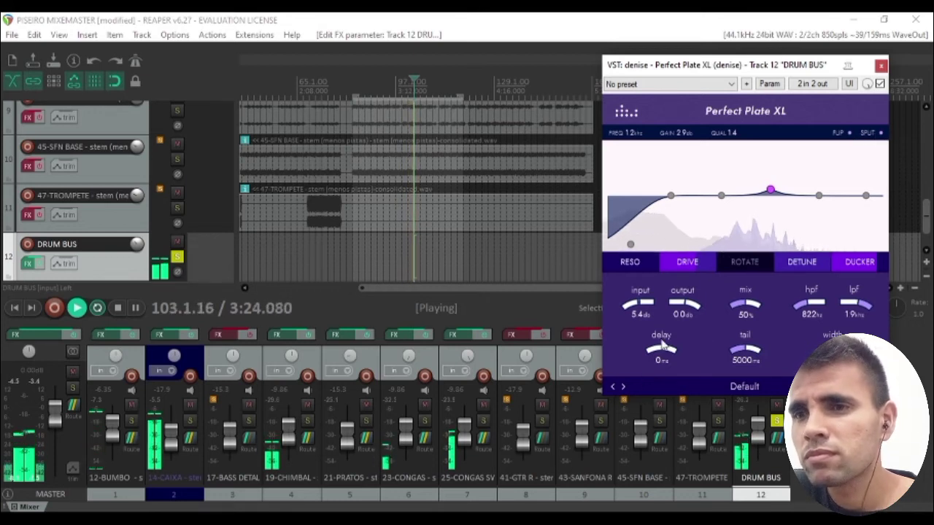
drag(745, 306, 735, 251)
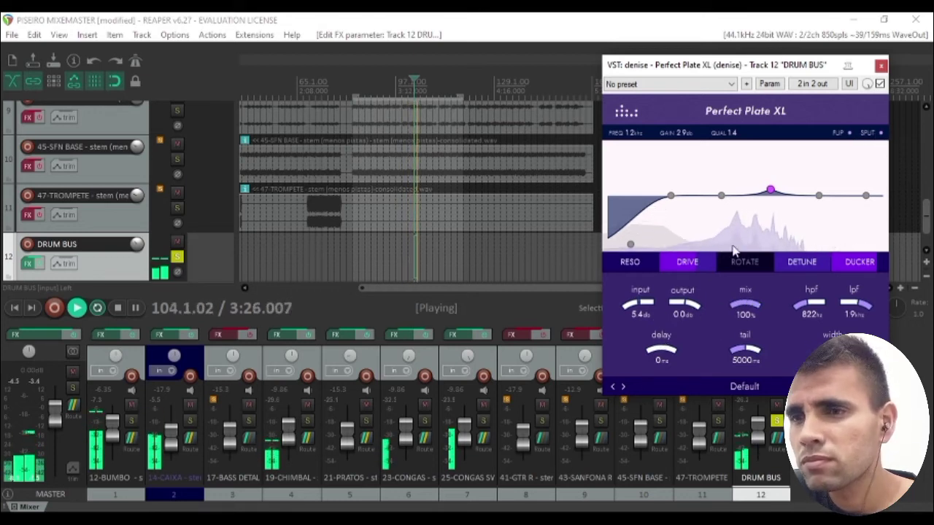
Step: Take the DRUM BUS track out of solo and adjust its volume against the full mix
click(777, 421)
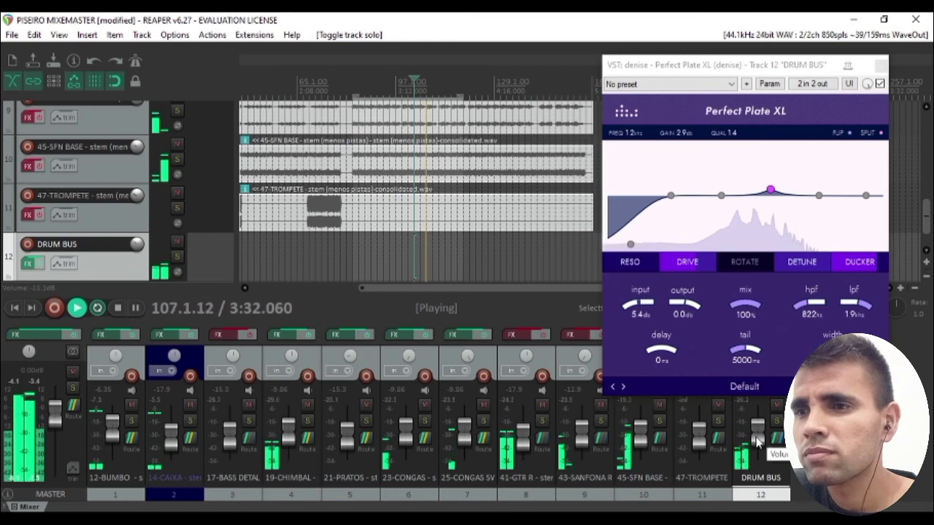
drag(757, 436, 759, 442)
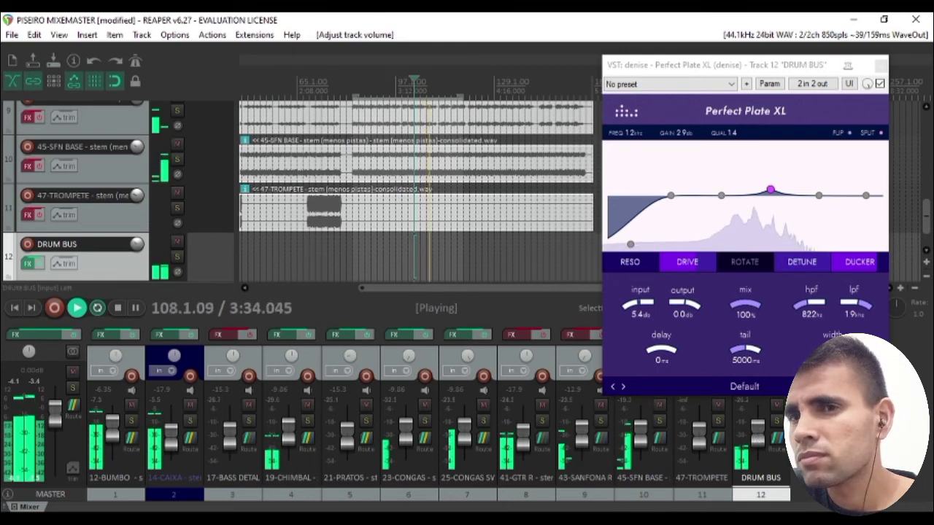
click(882, 65)
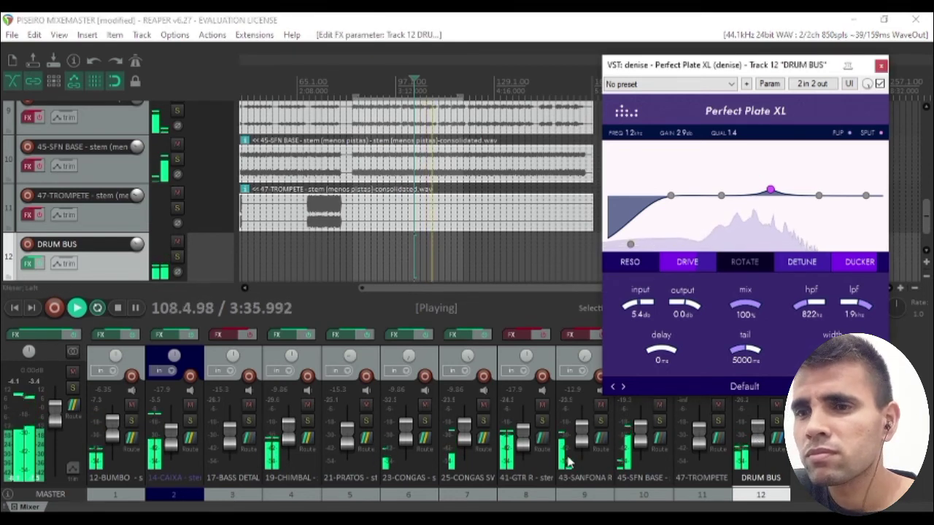
Step: Mute the 45-SFN BASE, 41-GTR R and 43-SANFONA R tracks, and lower the DRUM BUS volume
click(659, 405)
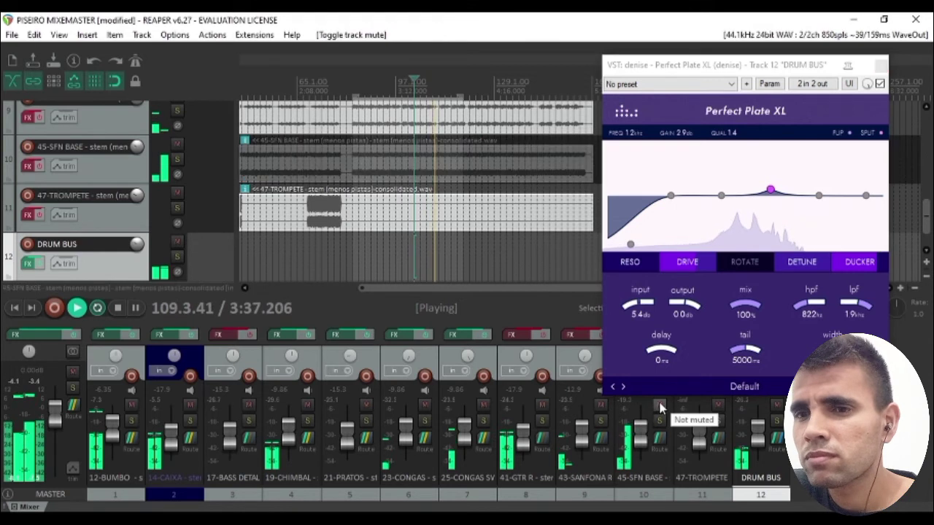
click(542, 405)
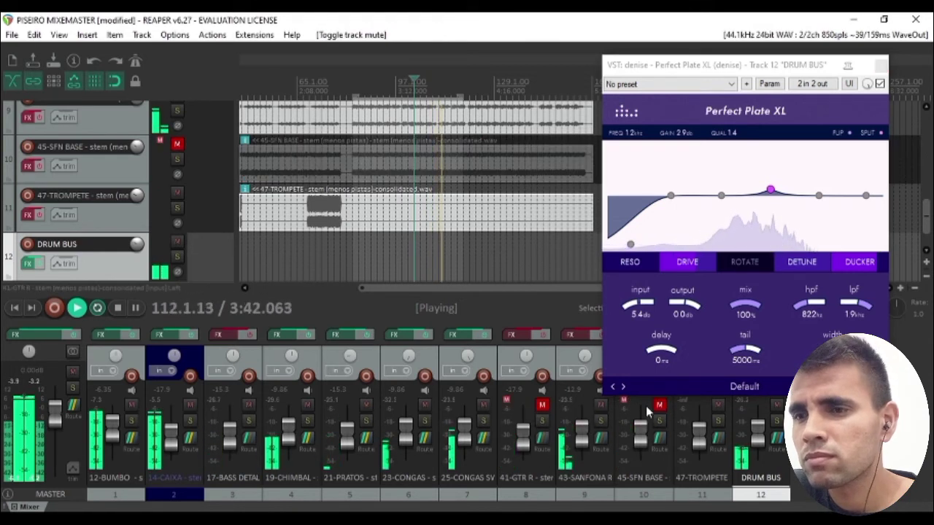
scroll(759, 437, down, 1)
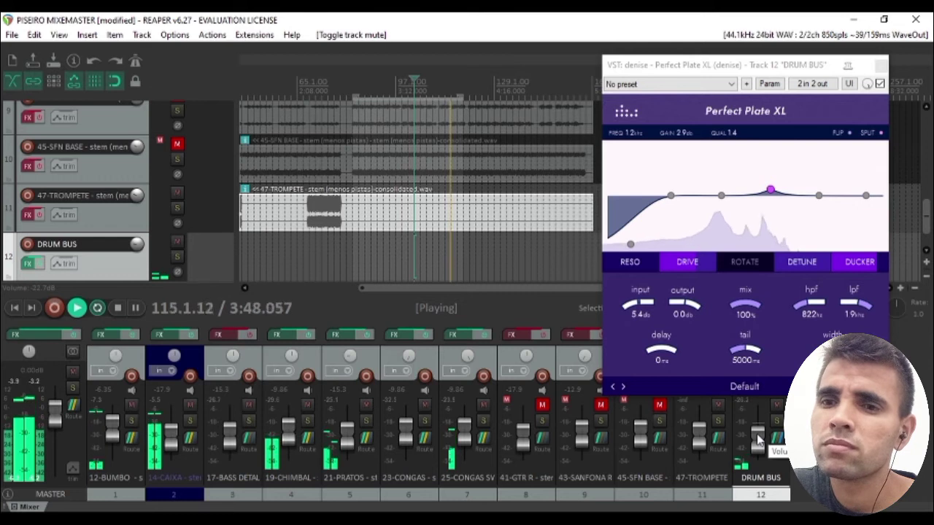
scroll(759, 439, down, 1)
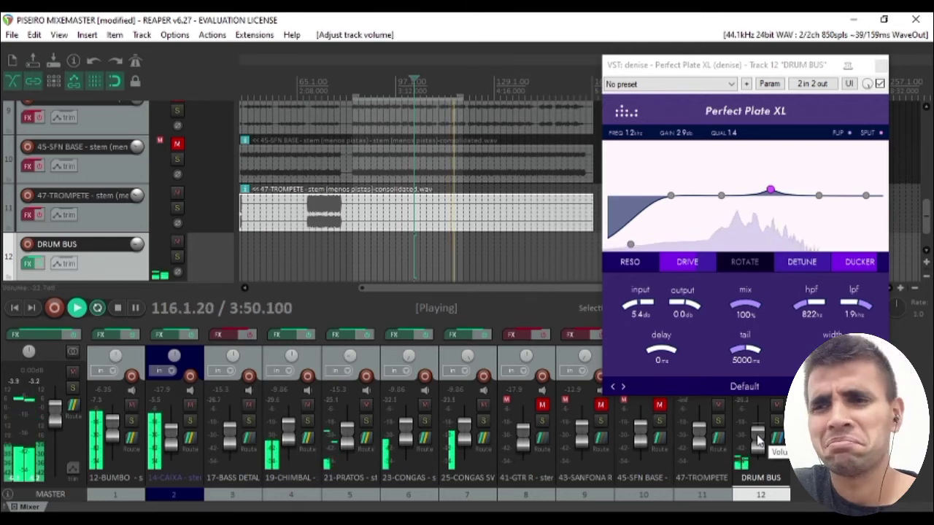
Step: Load the reverb preset "Drums - Give them more room" and solo the DRUM BUS to readjust its volume
click(622, 387)
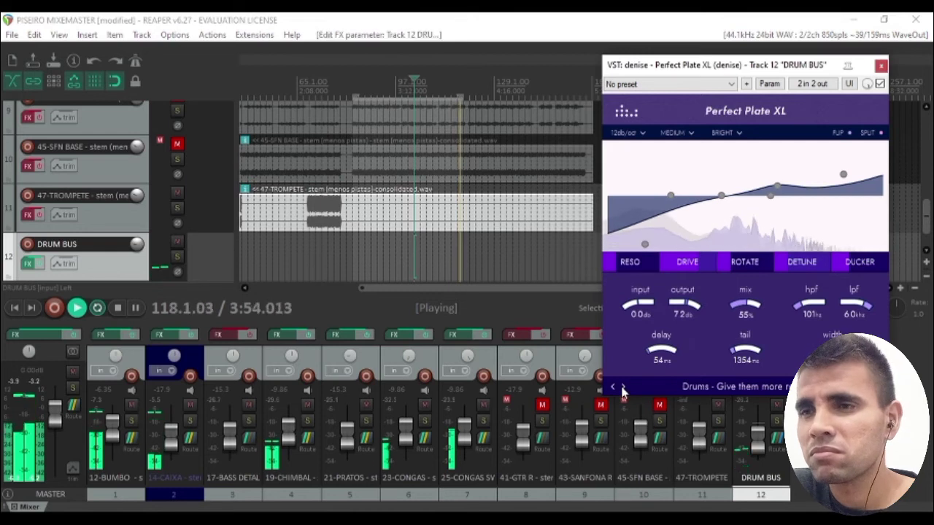
click(777, 421)
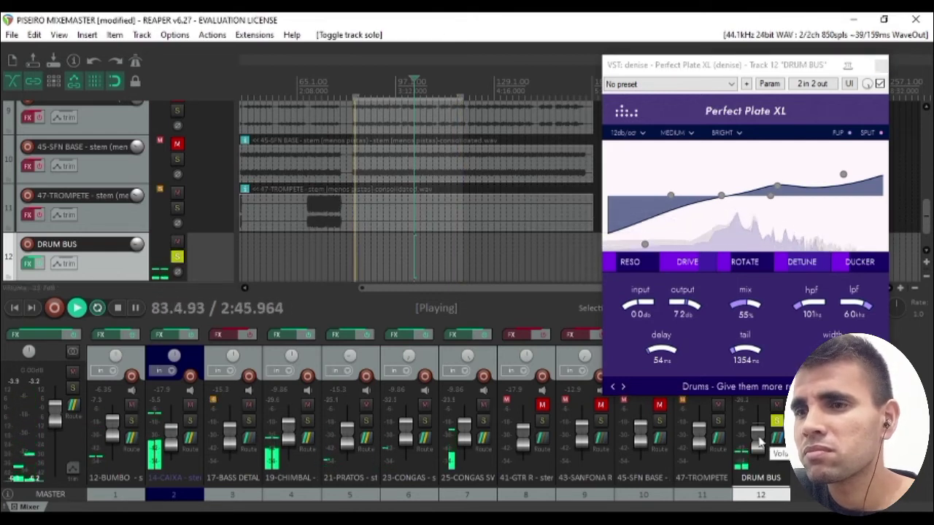
click(759, 437)
Step: Compare the drums with the Perfect Plate XL reverb bypassed and active
click(879, 83)
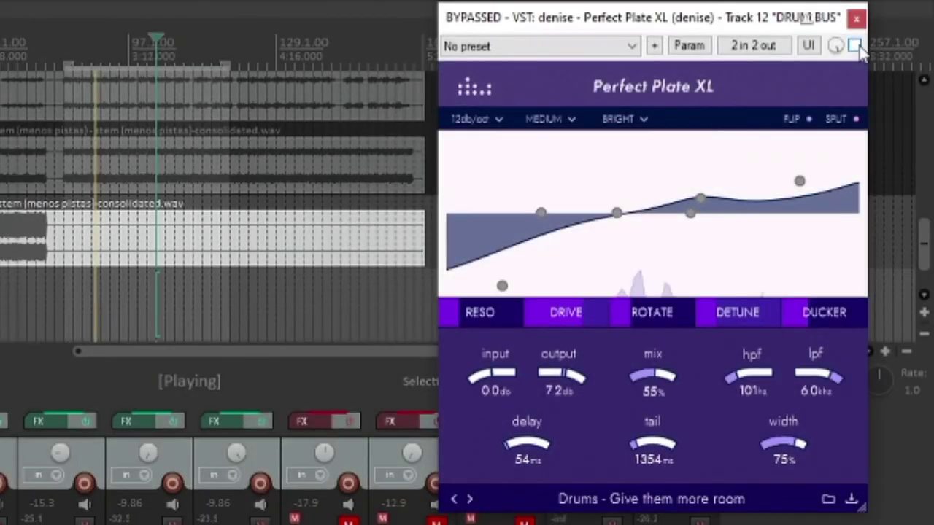
click(884, 61)
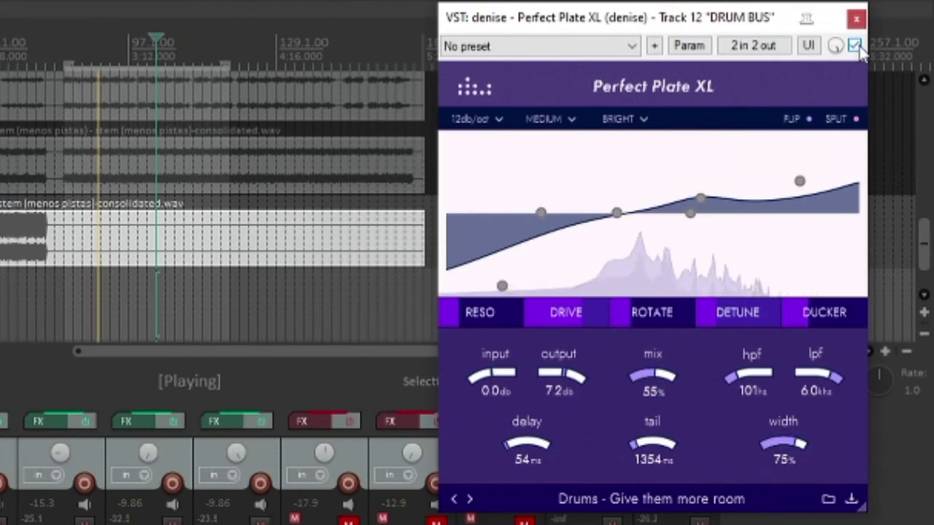
click(856, 46)
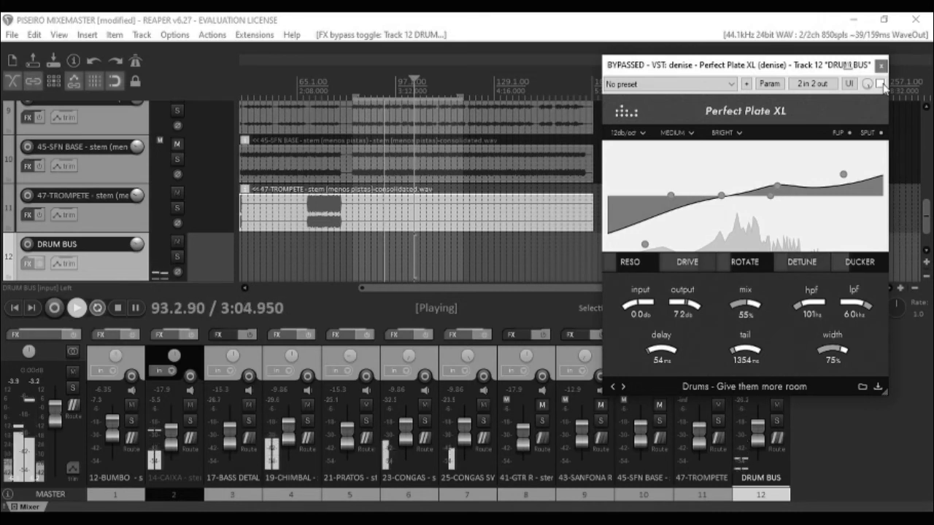
click(881, 85)
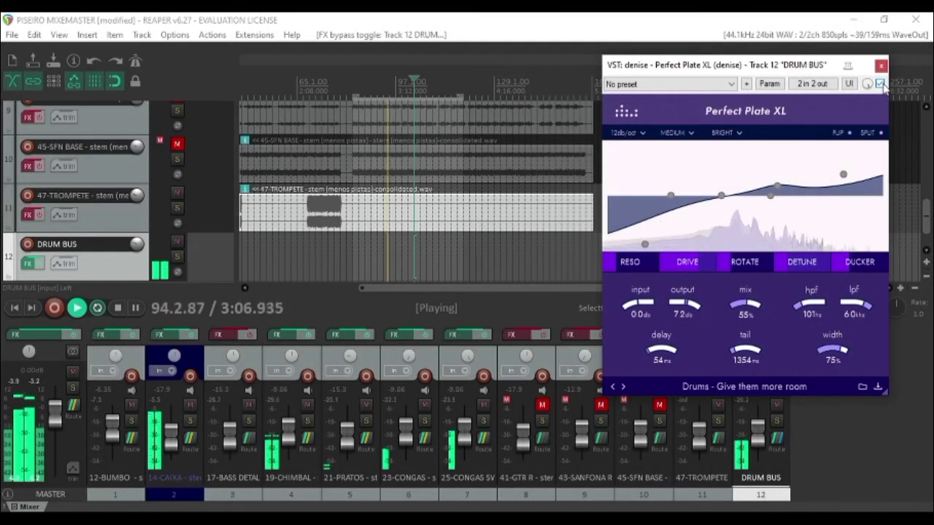